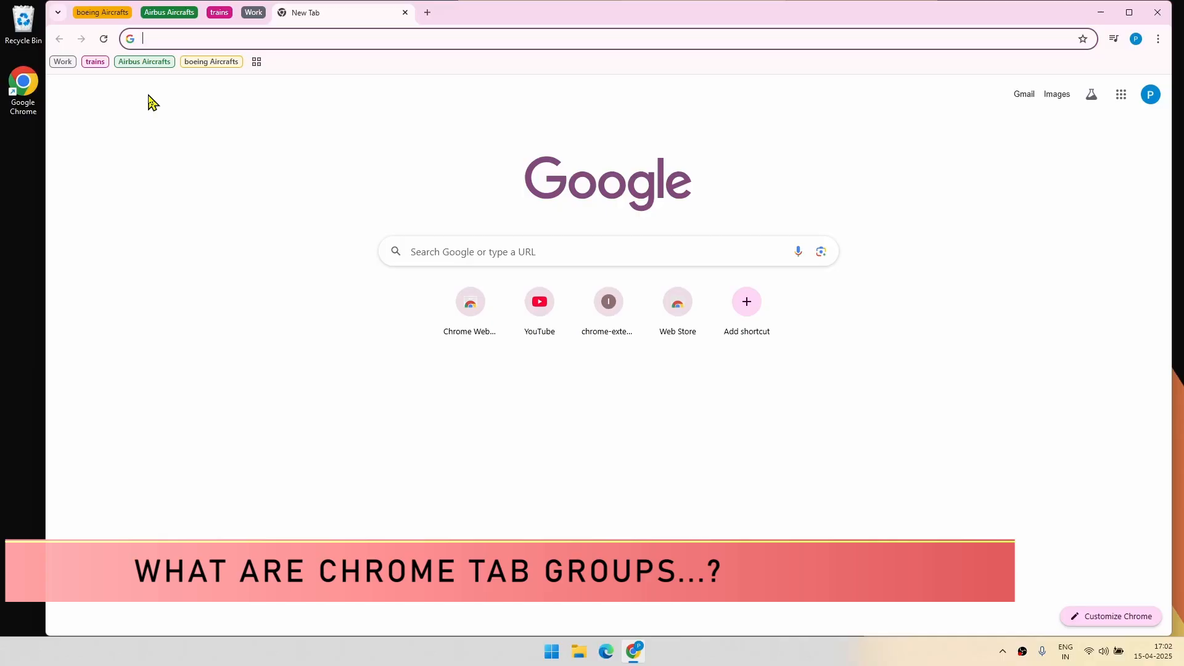
# - Open the saved boeing Aircrafts tab group
pyautogui.click(213, 62)
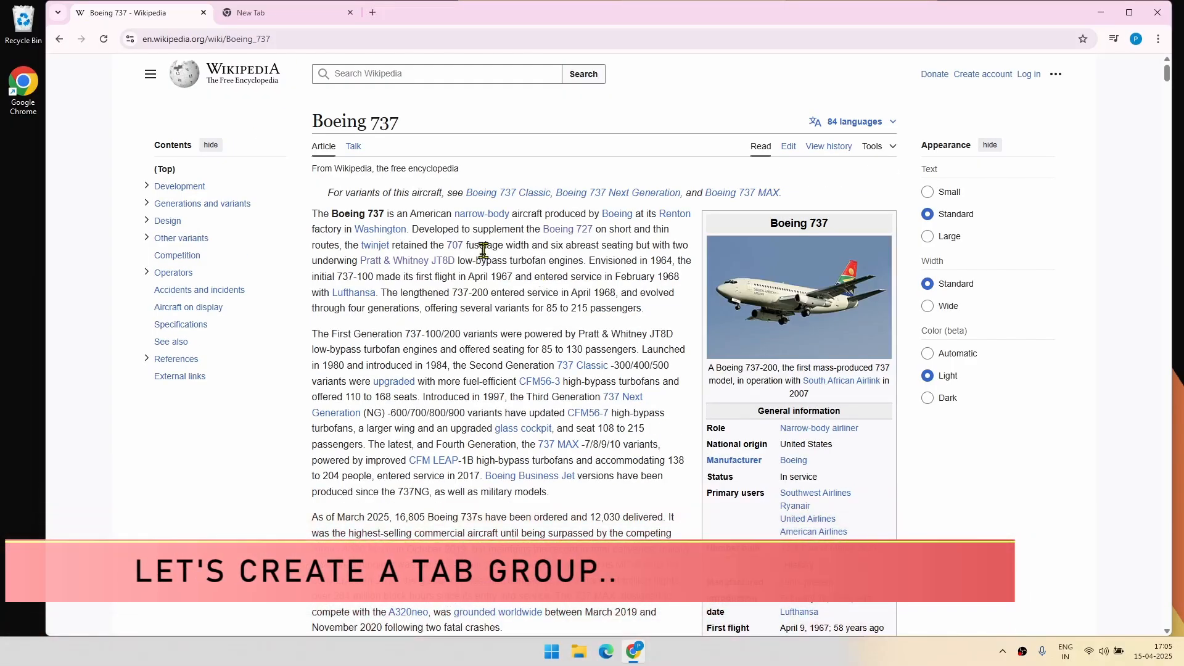
# - Add the Boeing 737 tab to a new tab group named "boeing aircraft project" and colour the group purple
pyautogui.rightClick(142, 17)
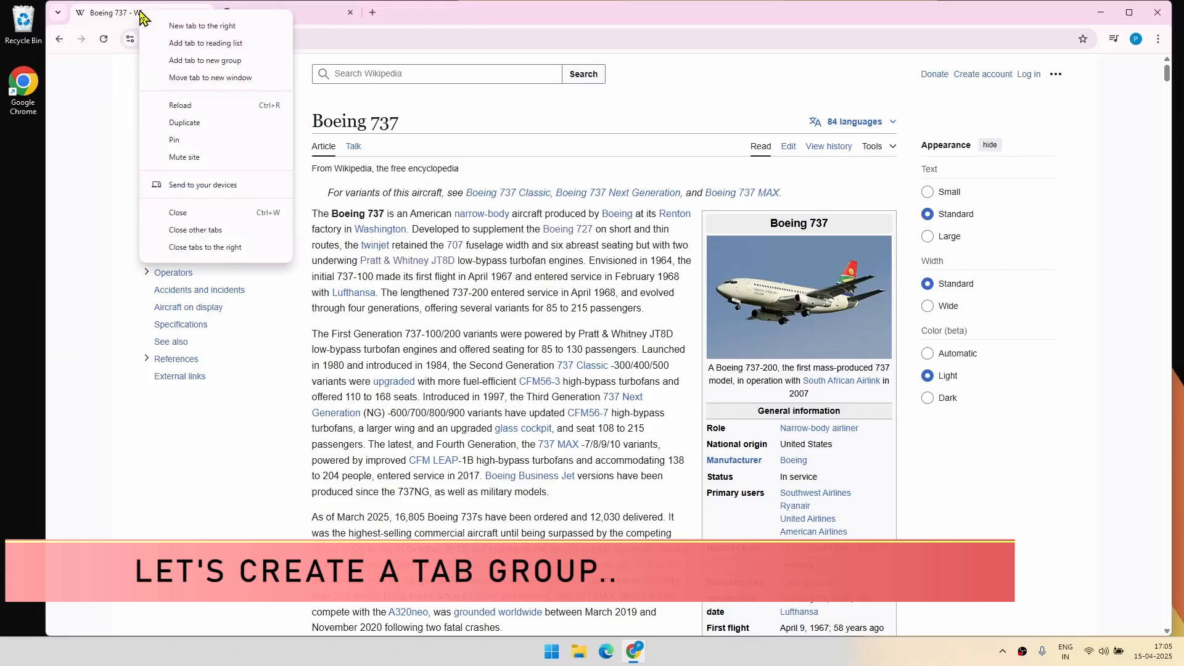
pyautogui.click(212, 62)
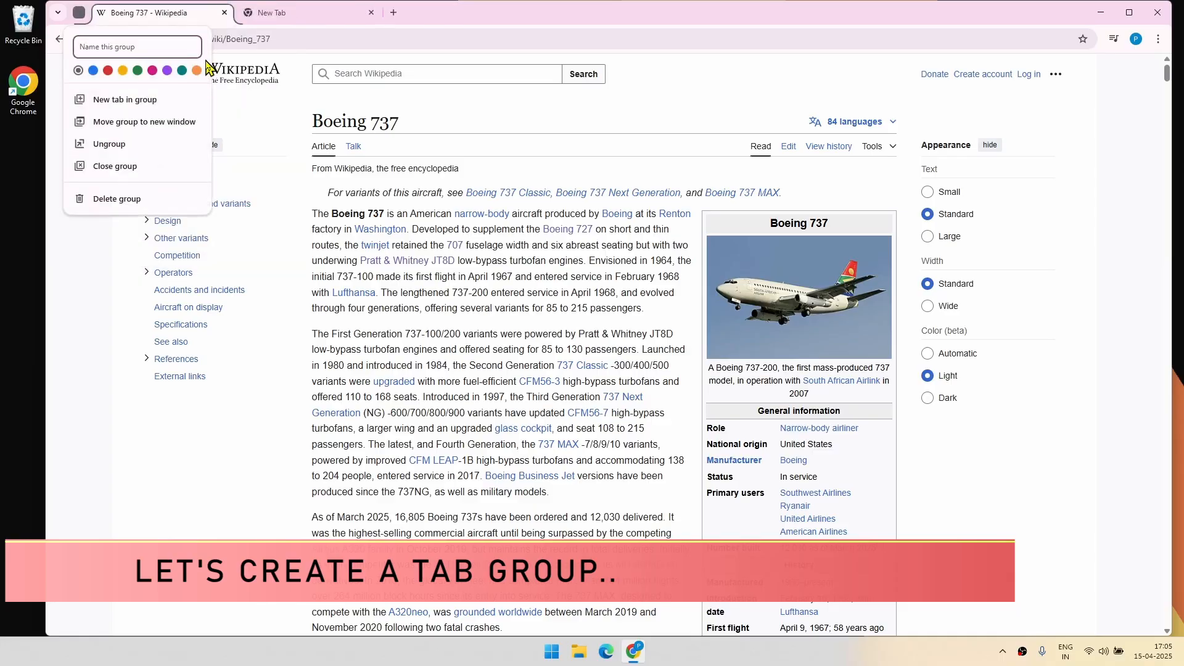
pyautogui.write('boe')
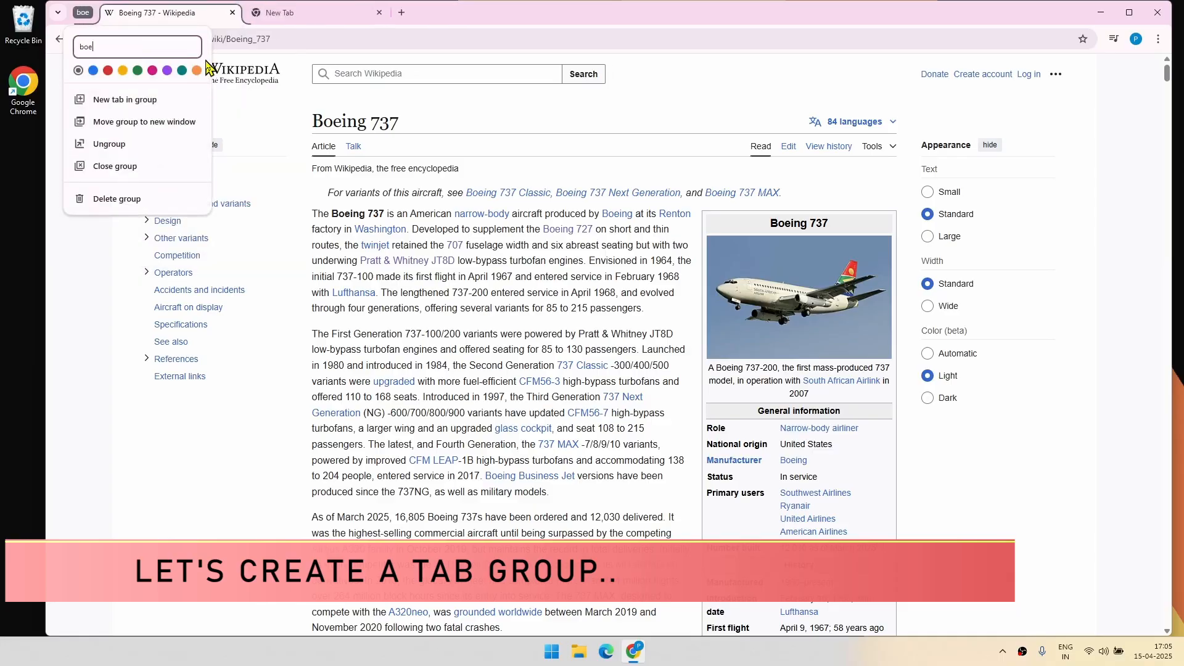
pyautogui.write('ing airc')
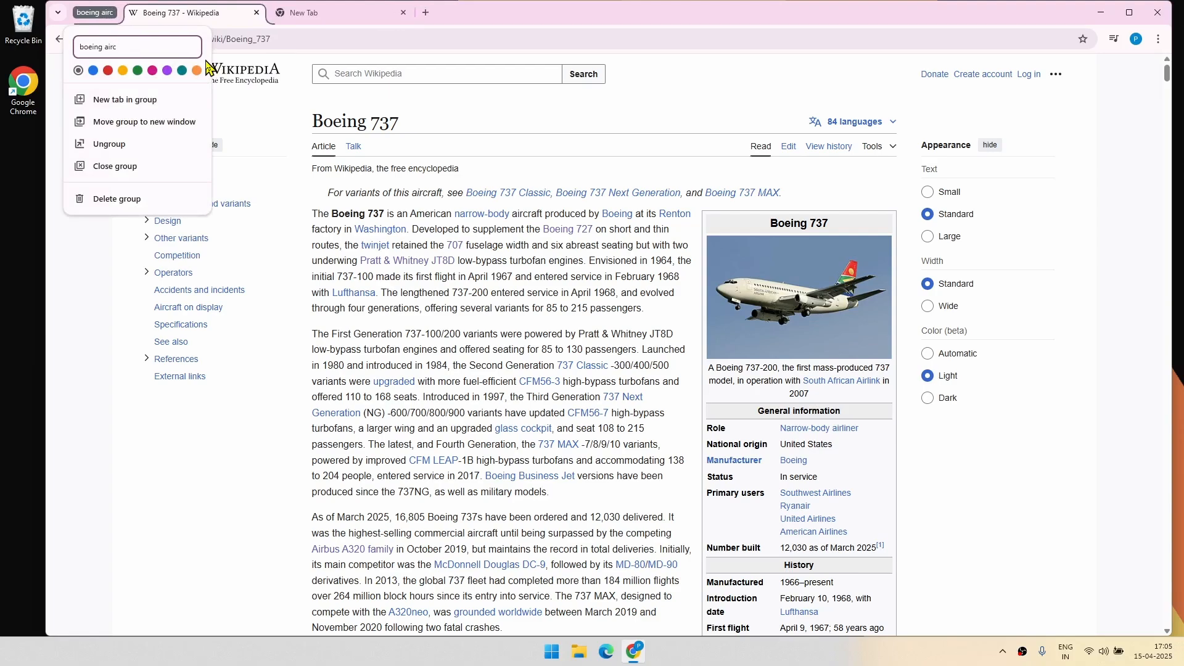
pyautogui.write('raft pr')
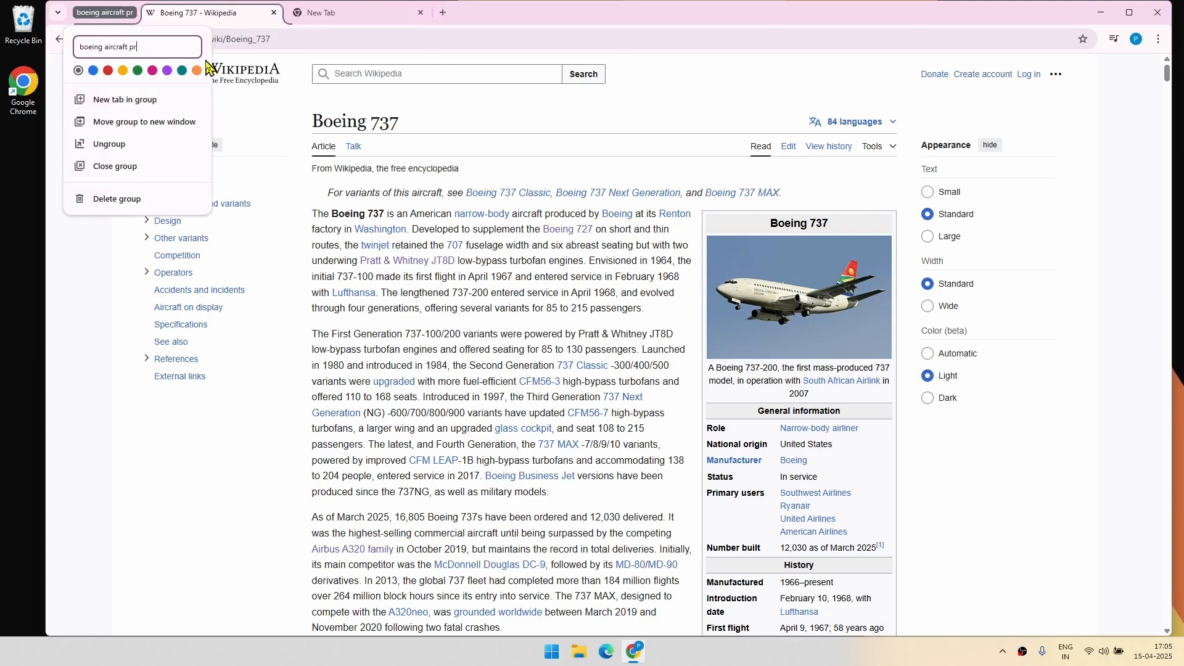
pyautogui.write('oject')
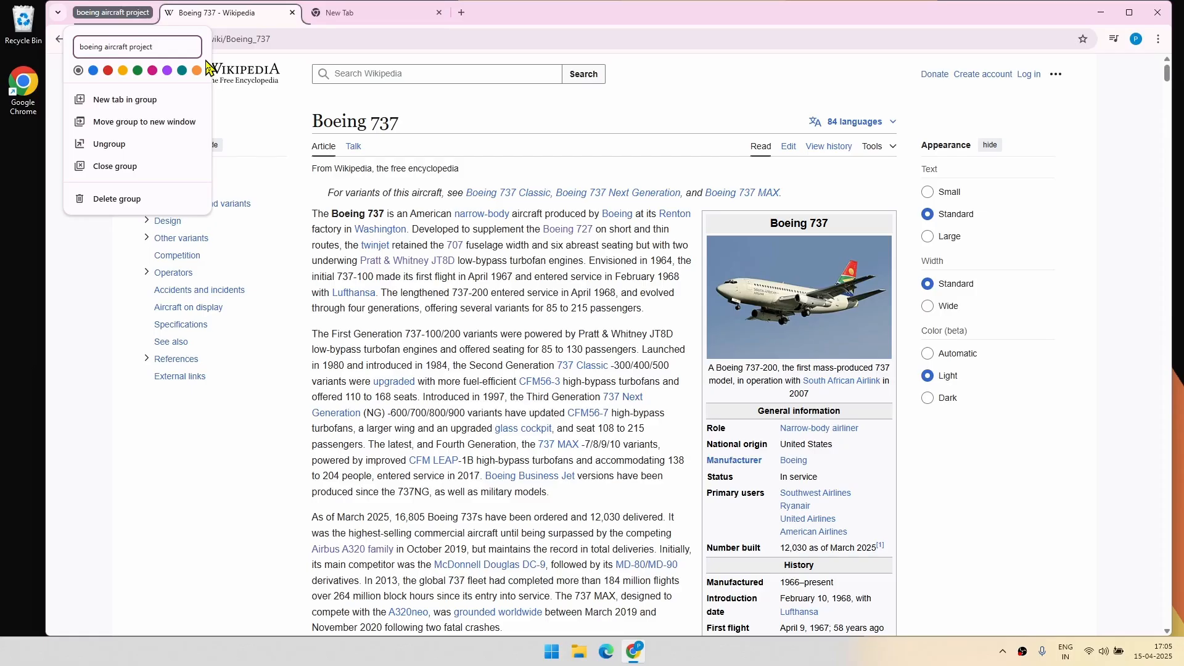
pyautogui.click(167, 71)
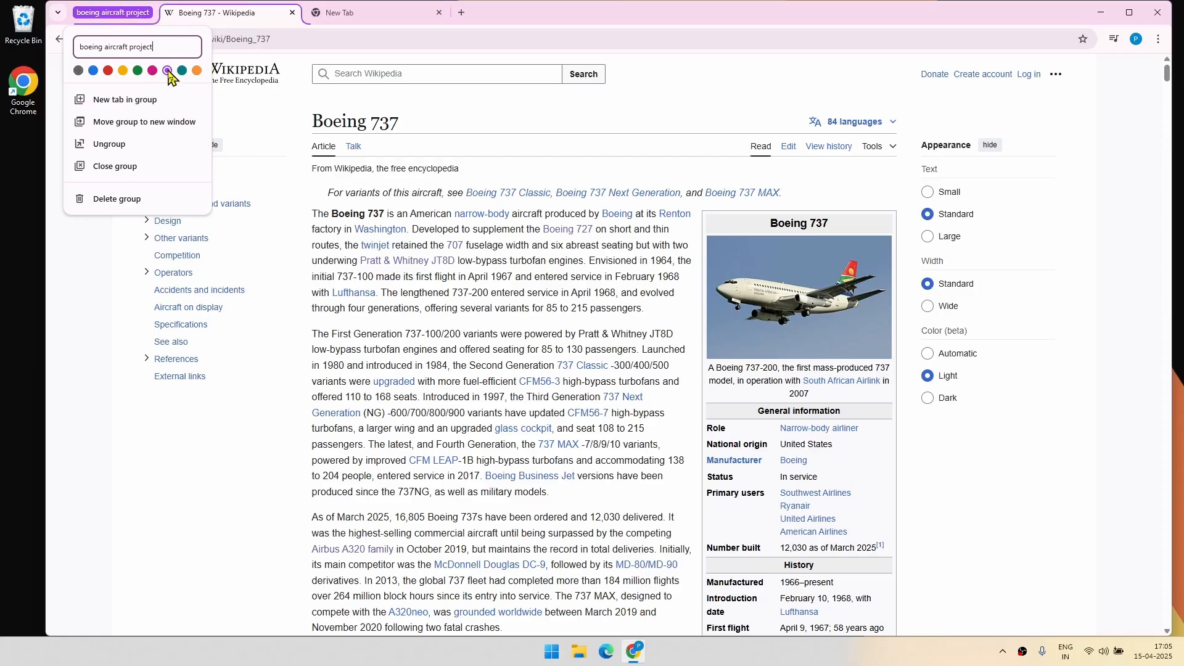
pyautogui.press('Escape')
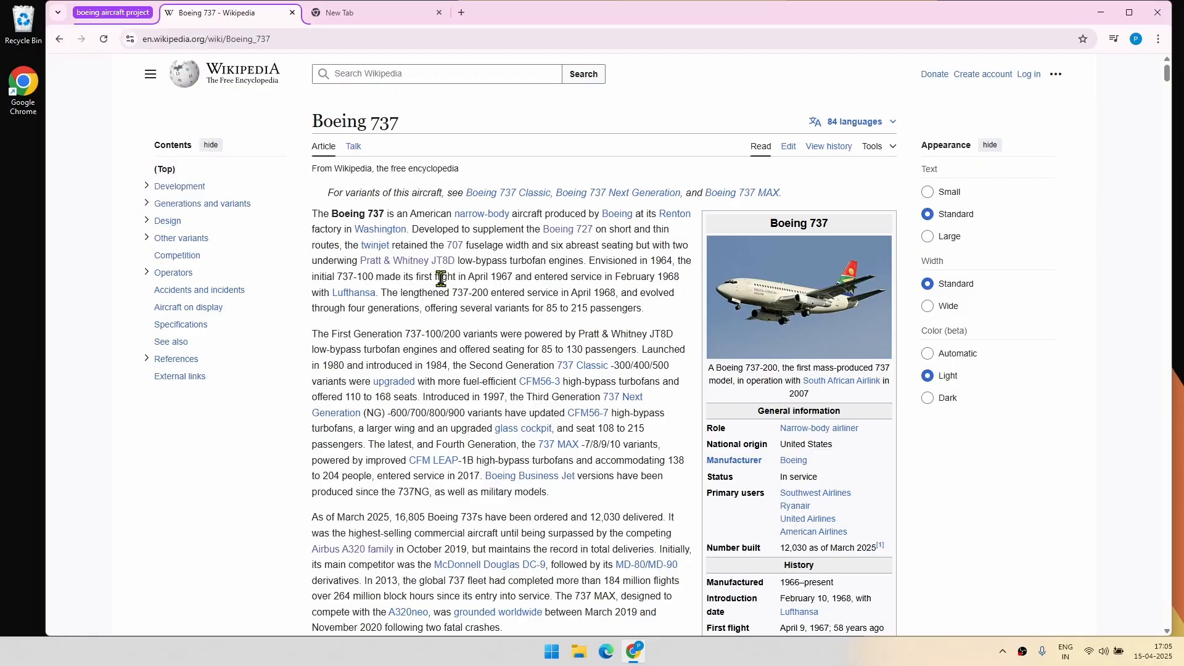
# - Open the 707 and Boeing 727 links from the Boeing 737 article in new tabs and view both pages
pyautogui.rightClick(456, 246)
pyautogui.click(487, 262)
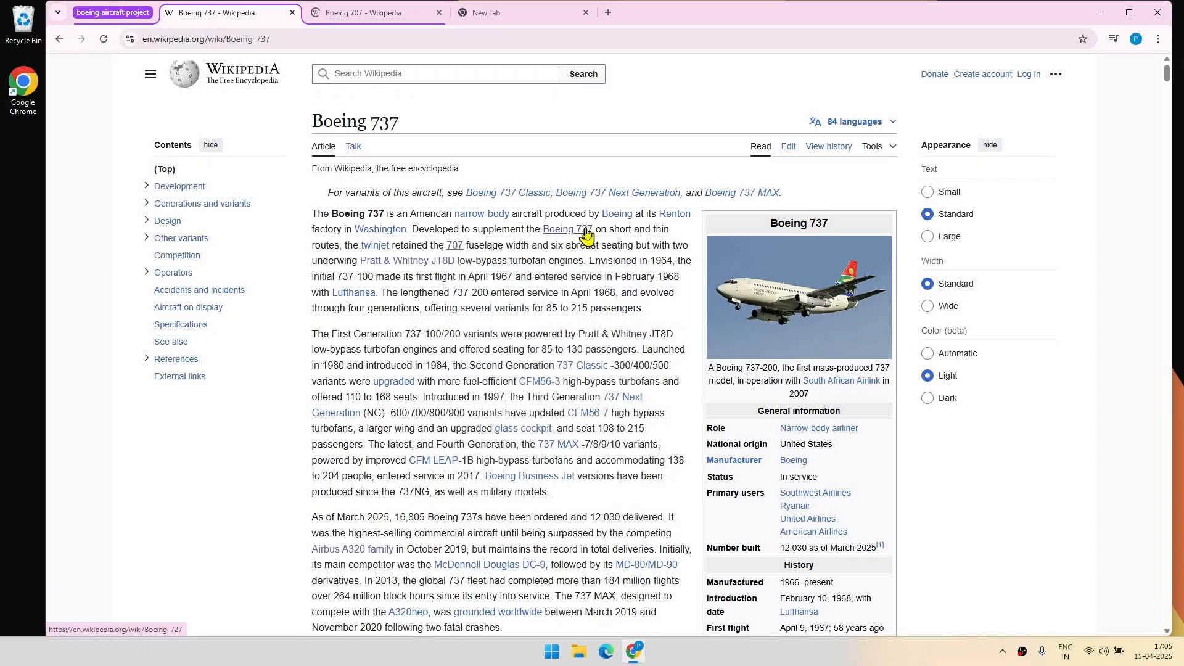
pyautogui.rightClick(586, 233)
pyautogui.click(599, 249)
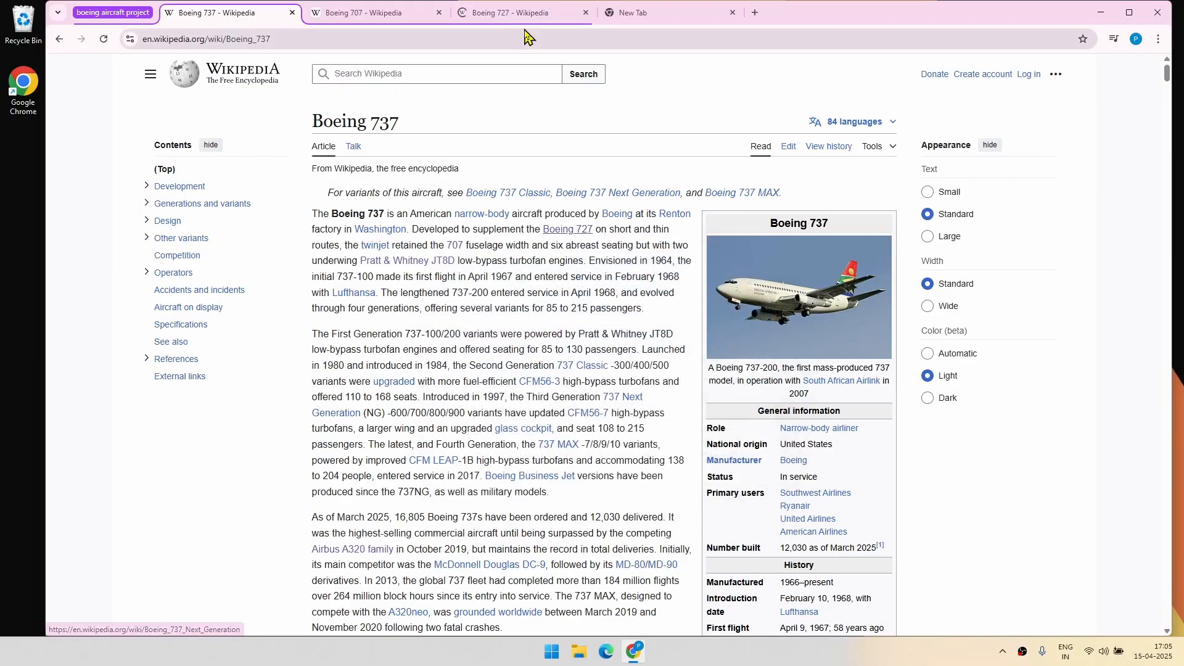
pyautogui.click(382, 12)
pyautogui.click(487, 17)
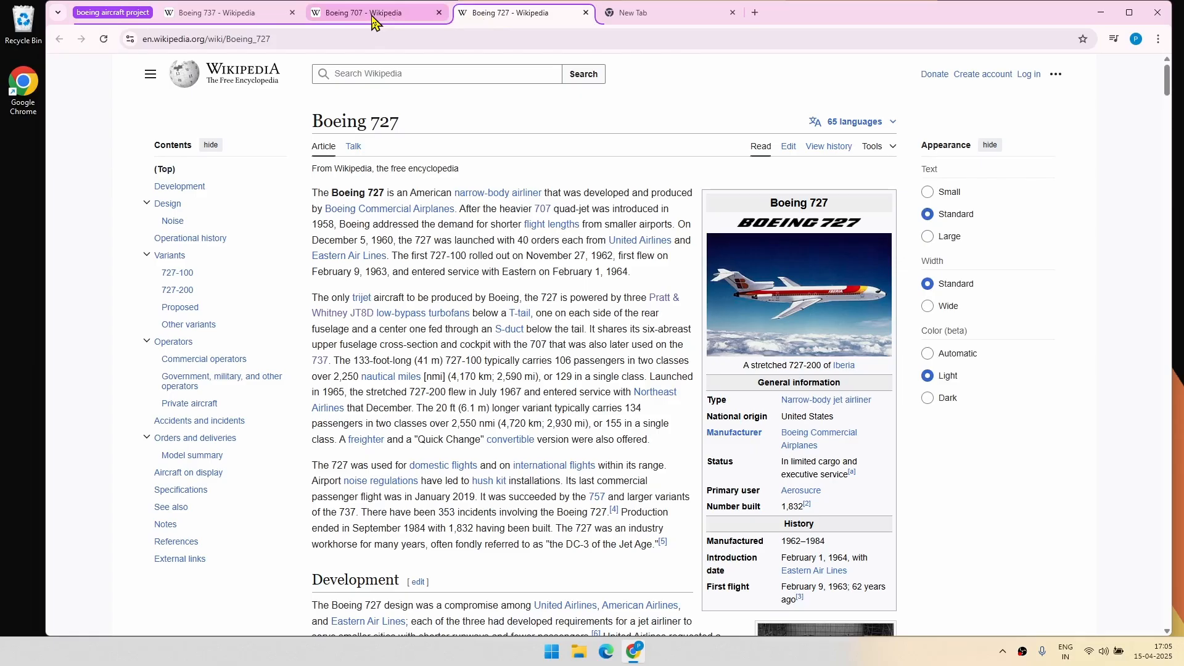
pyautogui.moveTo(372, 21)
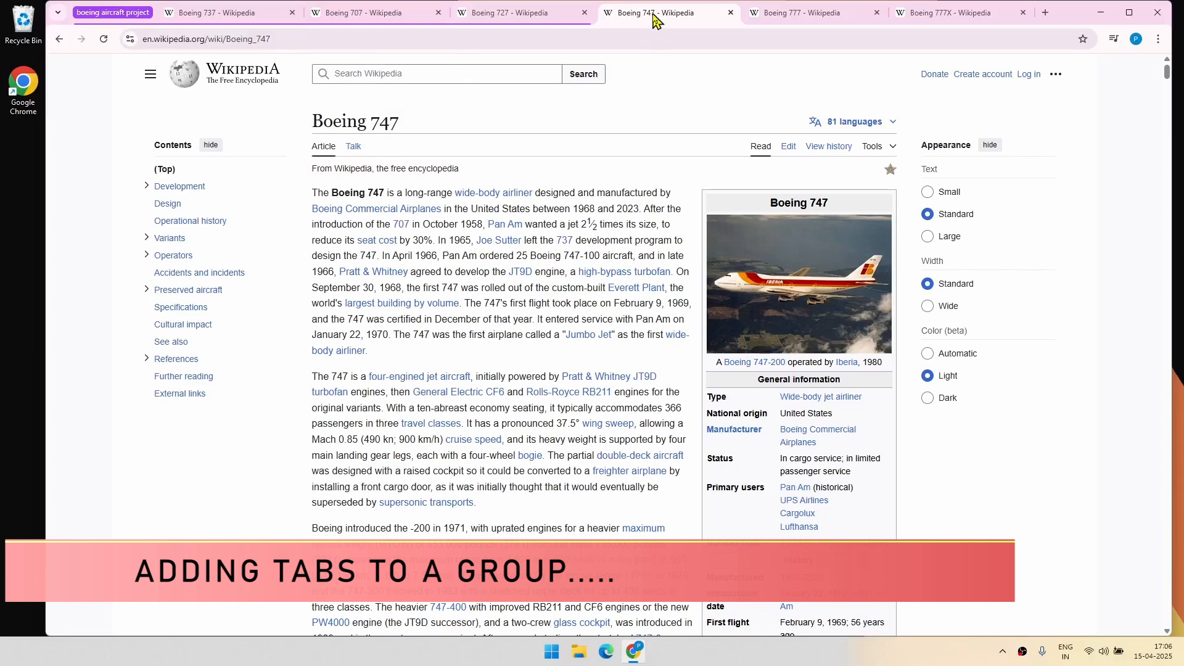
# - Add the Boeing 747, Boeing 777 and Boeing 777X tabs to the boeing aircraft project group
pyautogui.moveTo(653, 19); pyautogui.dragTo(608, 19)
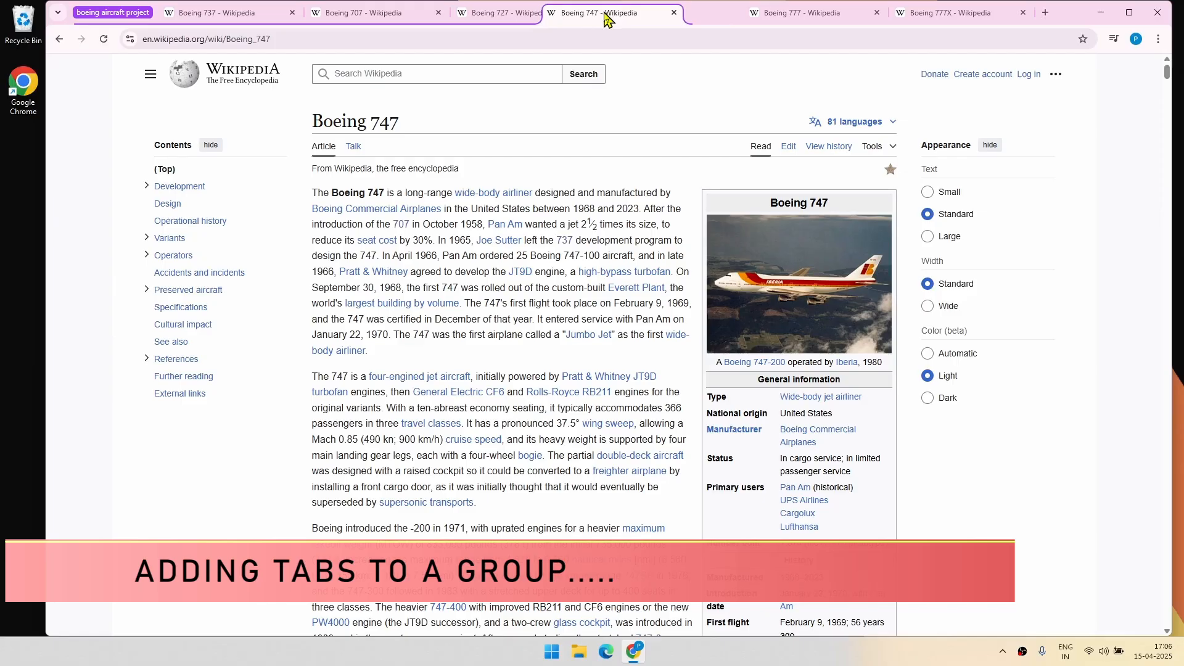
pyautogui.moveTo(608, 19); pyautogui.dragTo(642, 20)
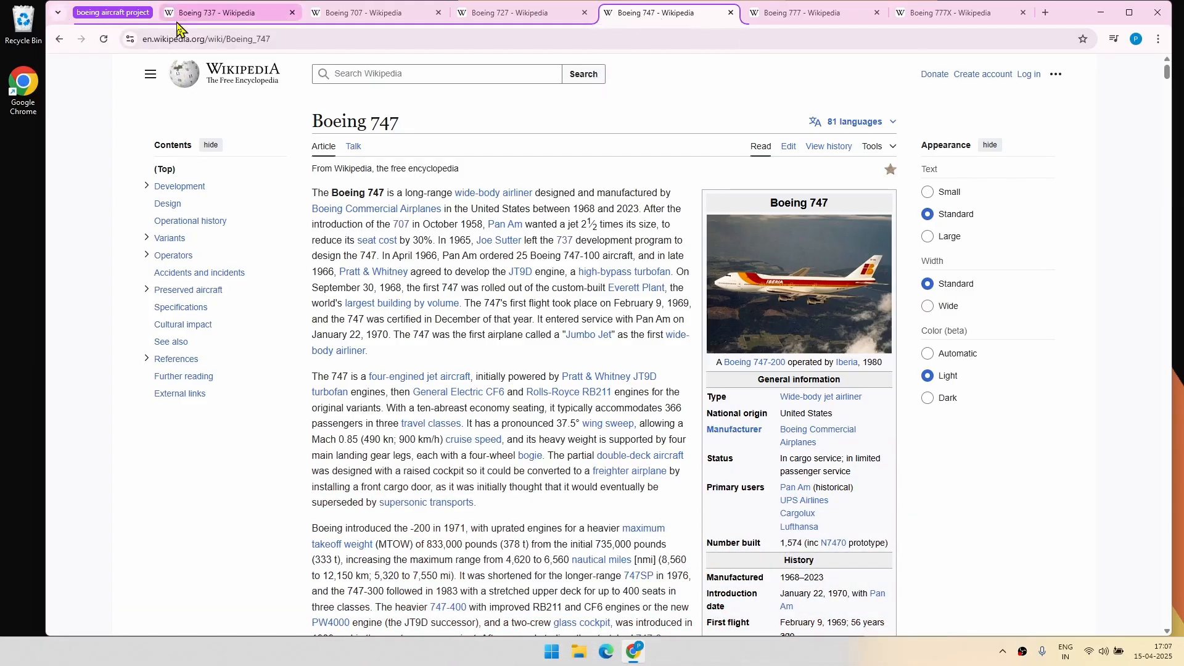
pyautogui.click(771, 14)
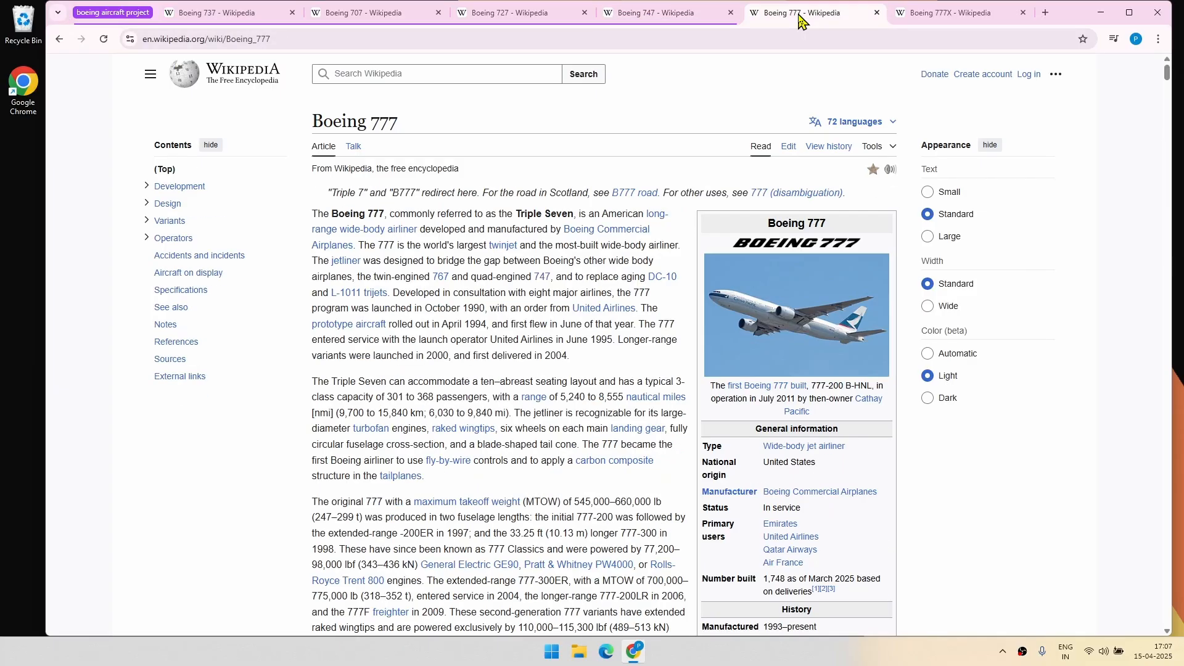
pyautogui.moveTo(768, 14)
pyautogui.mouseDown()
pyautogui.moveTo(737, 14)
pyautogui.moveTo(747, 21)
pyautogui.mouseUp()
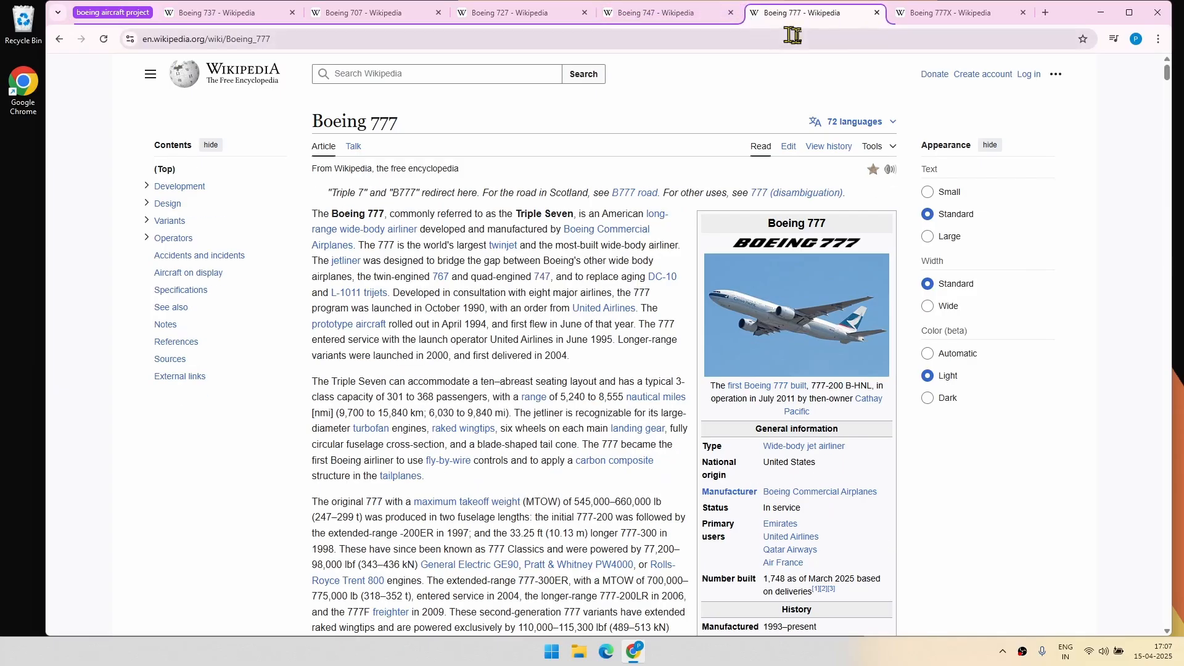
pyautogui.moveTo(958, 18); pyautogui.dragTo(919, 21)
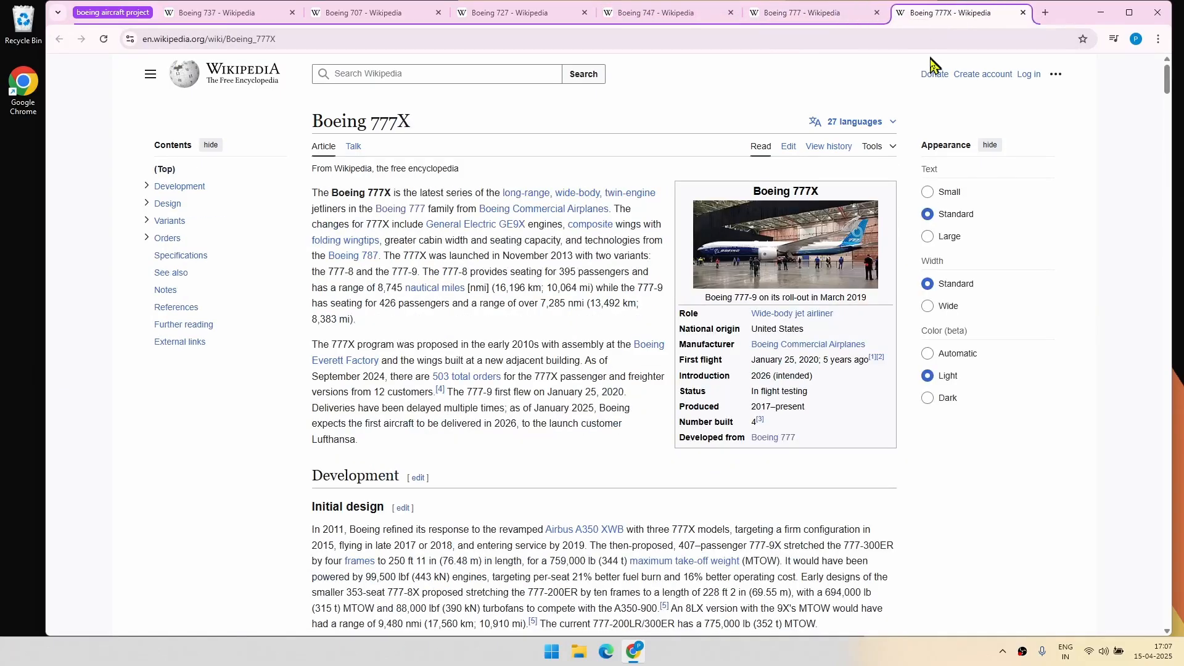
# - Collapse the boeing aircraft project tab group and expand it again
pyautogui.click(109, 12)
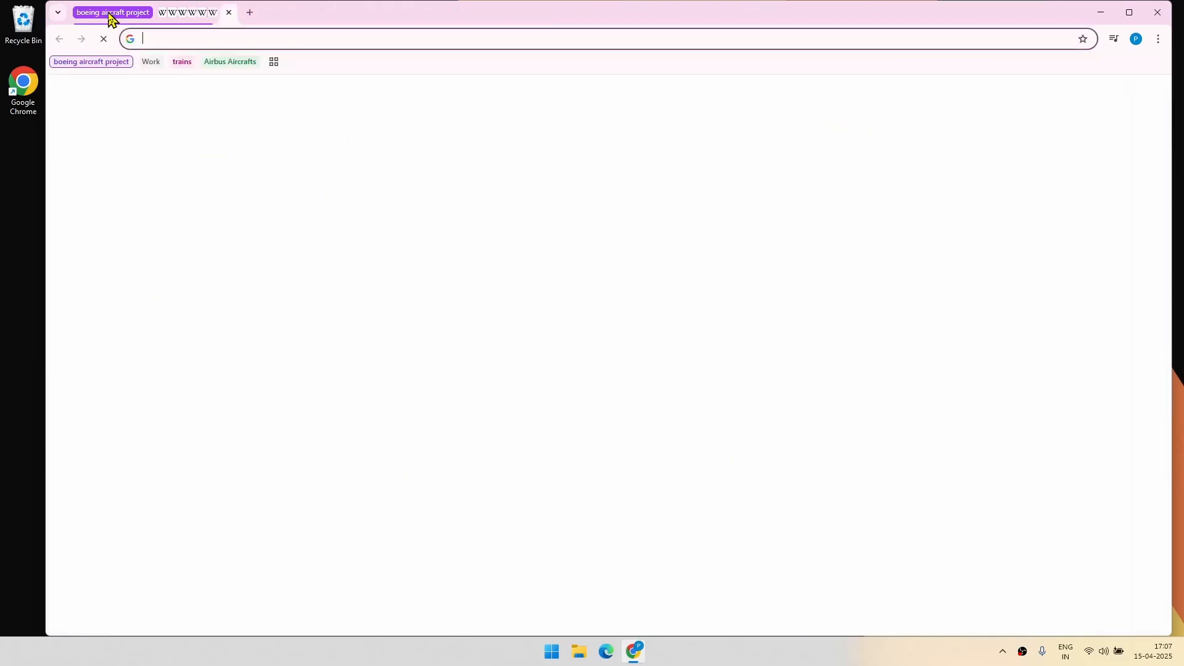
pyautogui.click(109, 13)
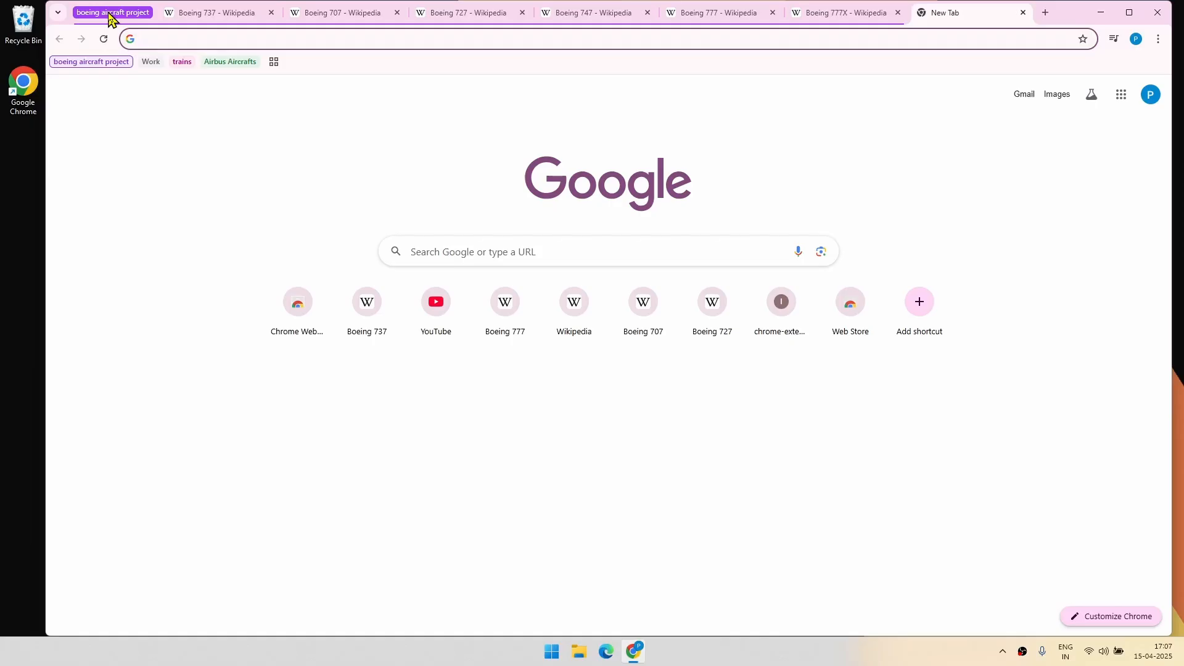
# - Close the boeing aircraft project tab group without deleting it
pyautogui.rightClick(109, 13)
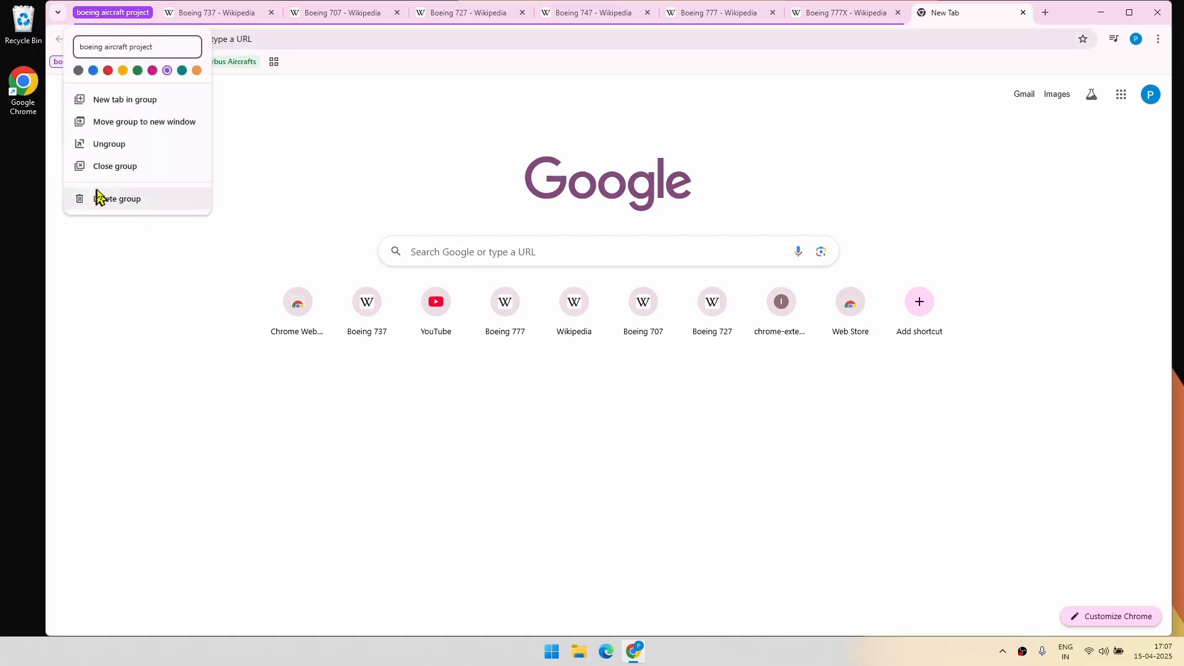
pyautogui.click(114, 174)
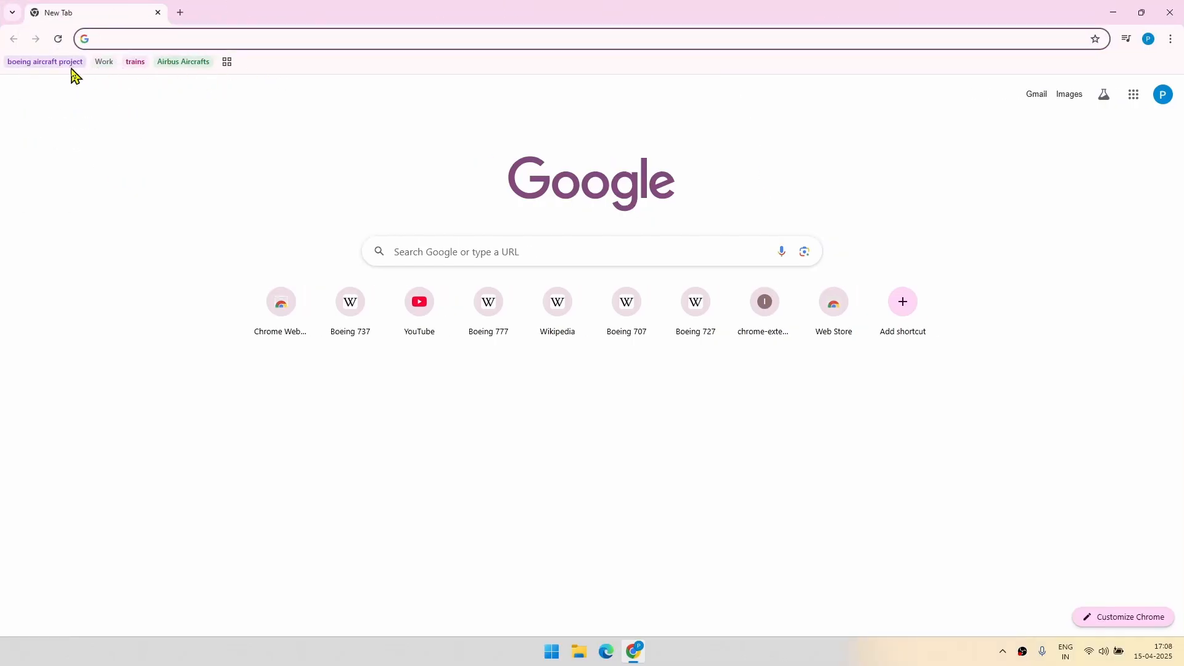
# - Move the saved boeing aircraft project group after Airbus Aircrafts on the bookmarks bar and view its options and tab list
pyautogui.moveTo(41, 65); pyautogui.dragTo(210, 69)
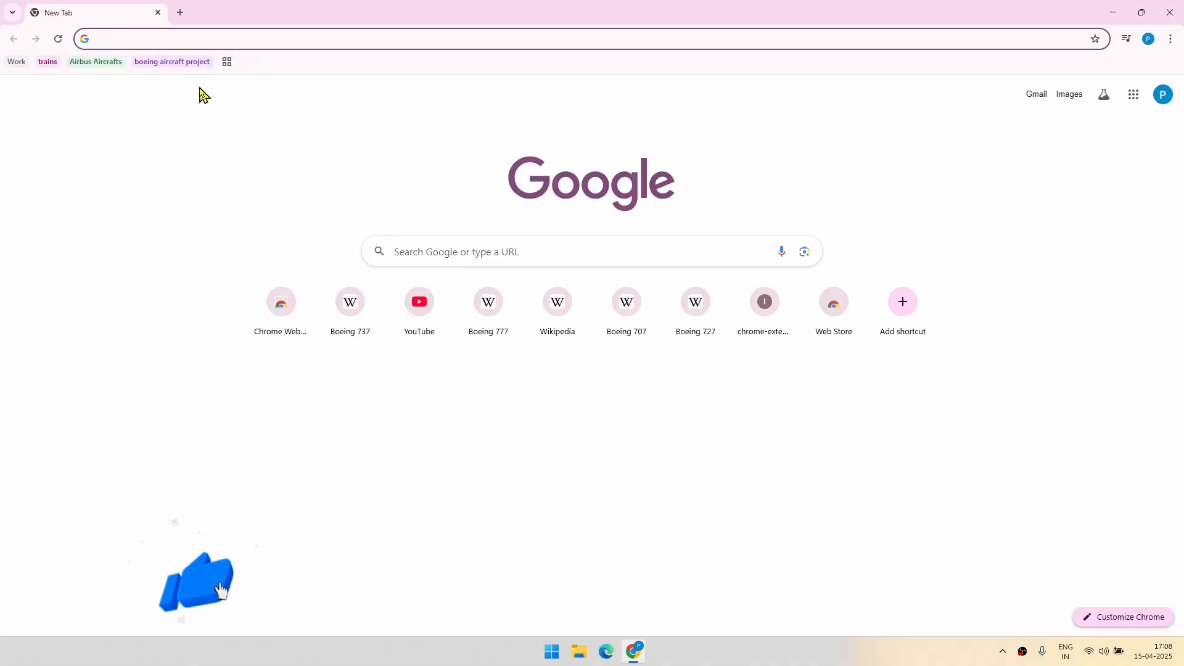
pyautogui.click(190, 65)
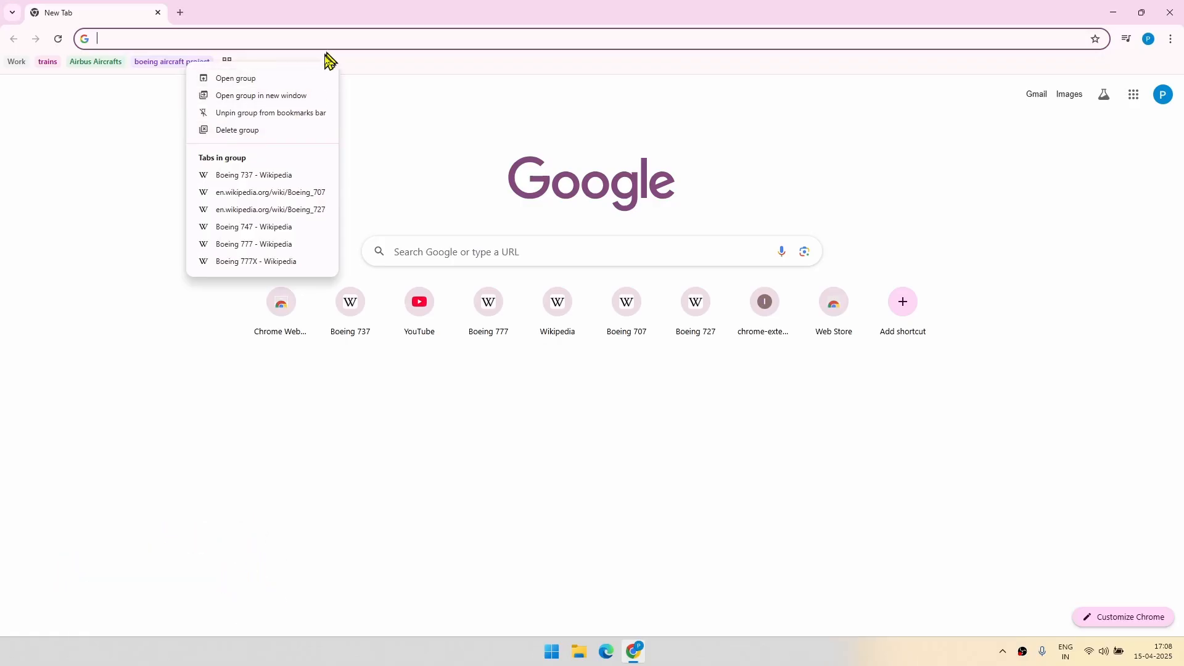
pyautogui.click(435, 72)
# - Open the saved Airbus Aircrafts group and ungroup its tabs, keeping them open, and add a new tab
pyautogui.click(95, 61)
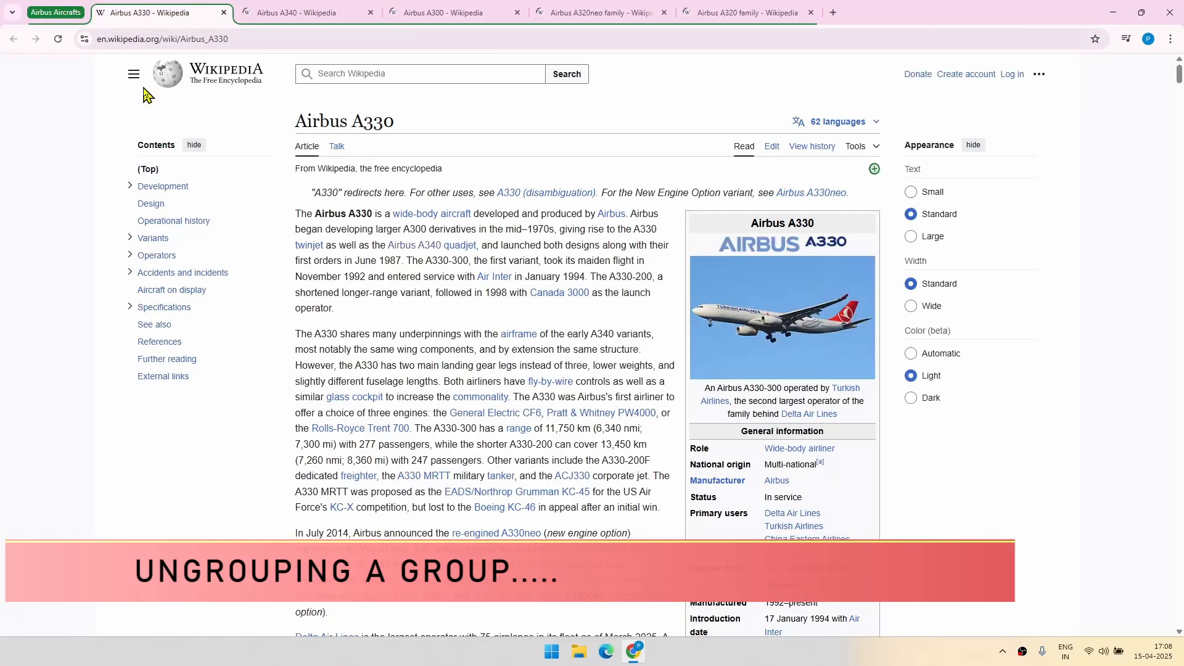
pyautogui.rightClick(58, 17)
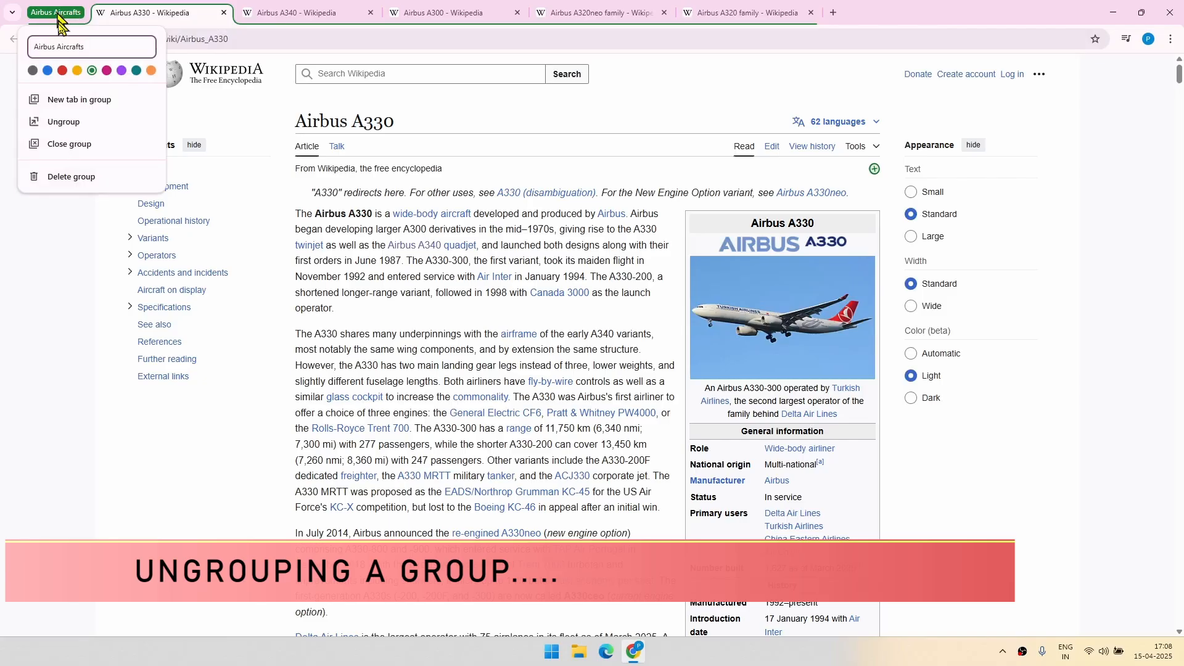
pyautogui.click(59, 122)
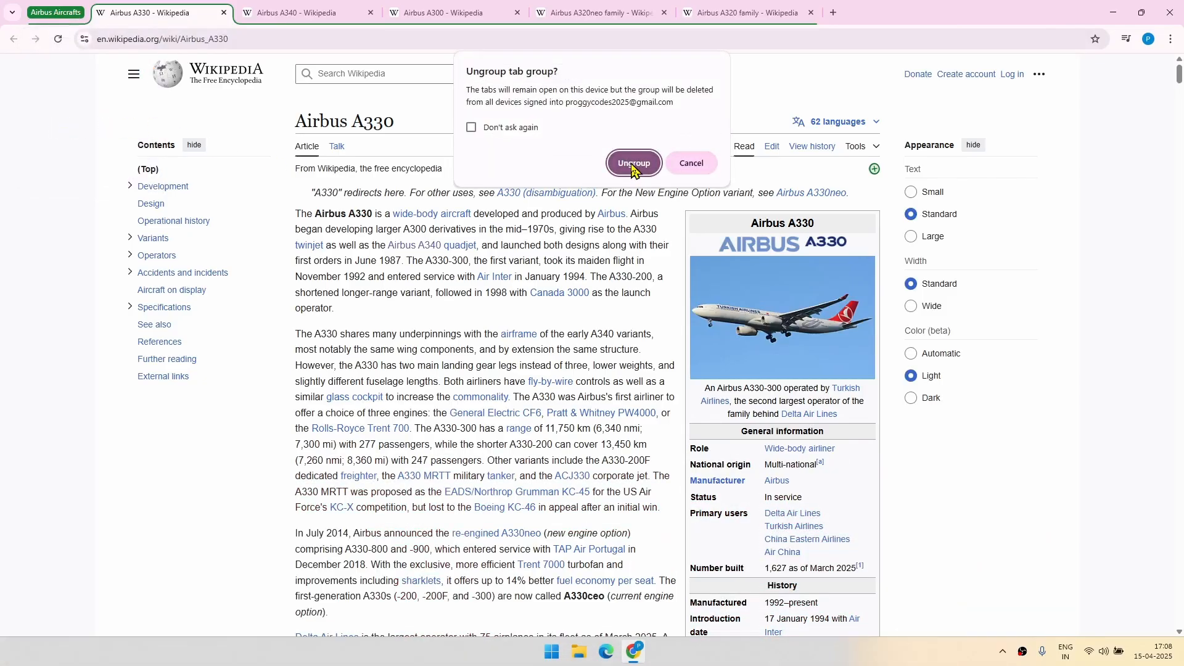
pyautogui.click(634, 165)
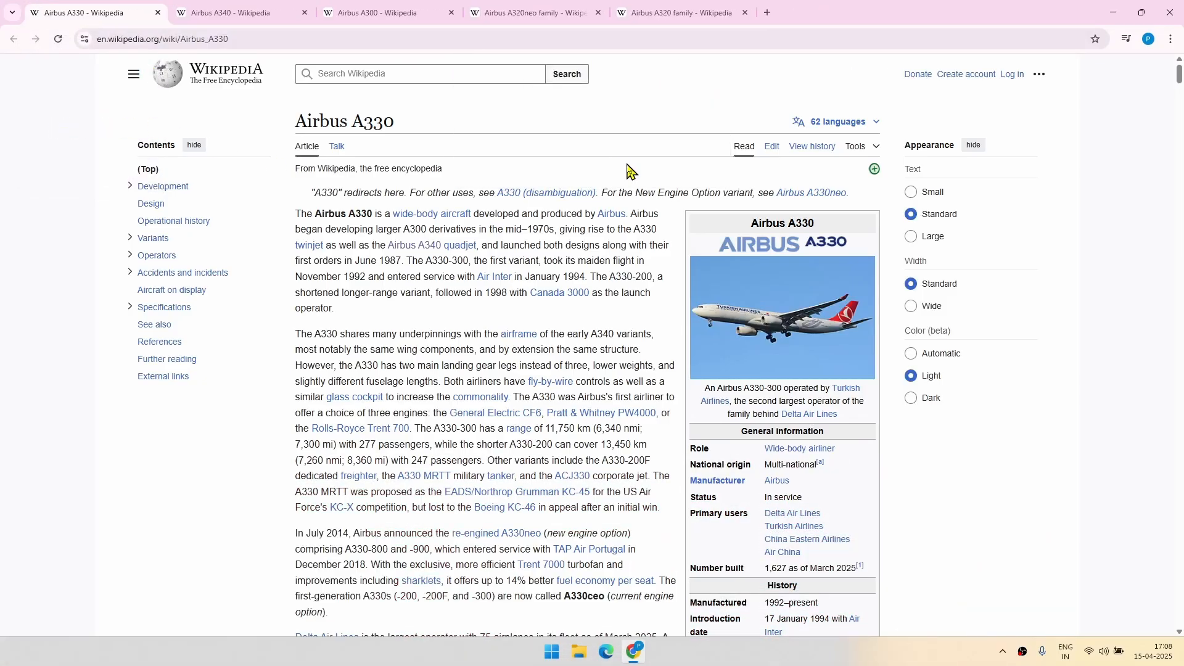
pyautogui.click(768, 13)
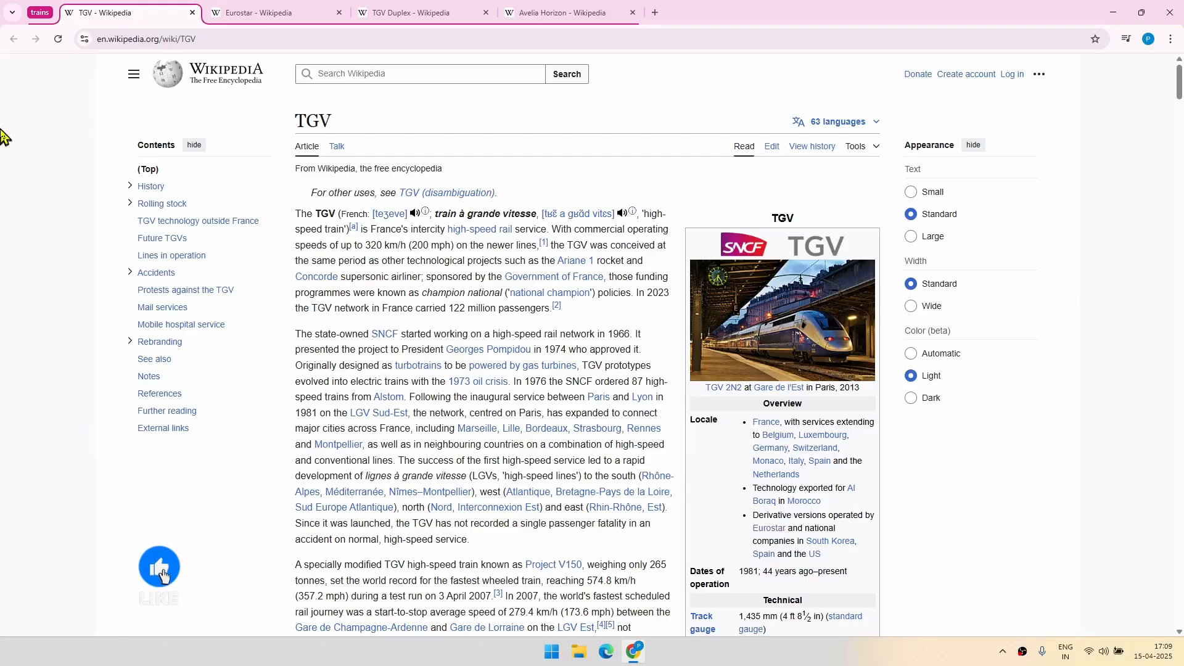
# - Collapse the trains tab group and expand it again
pyautogui.click(37, 13)
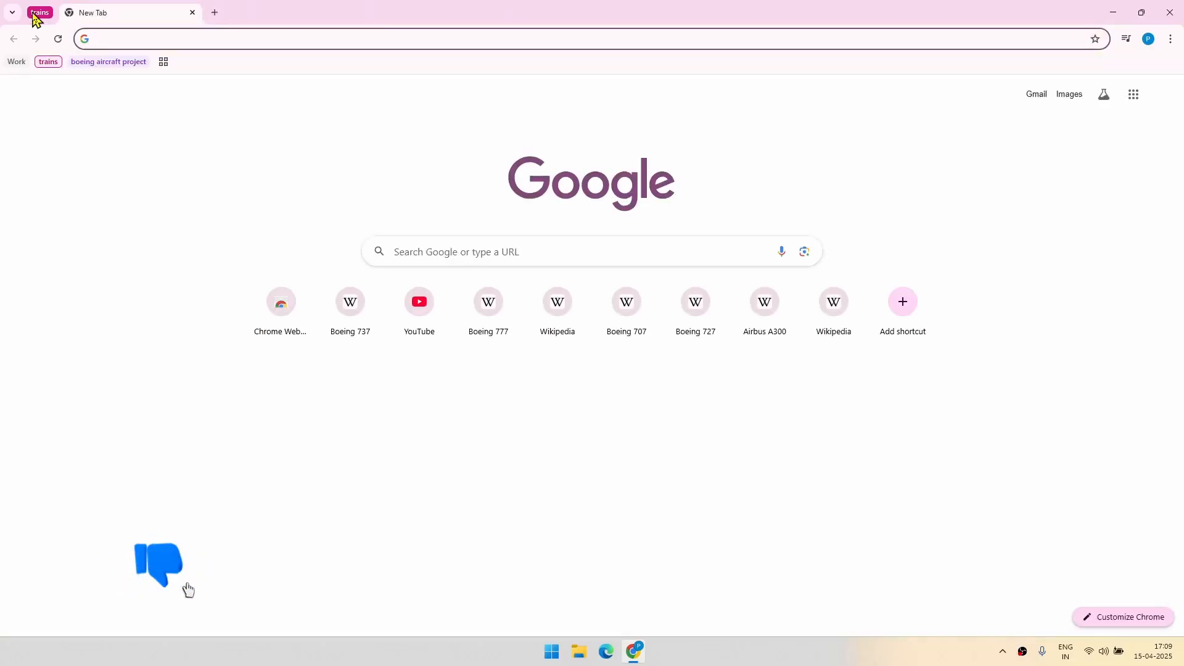
pyautogui.click(37, 13)
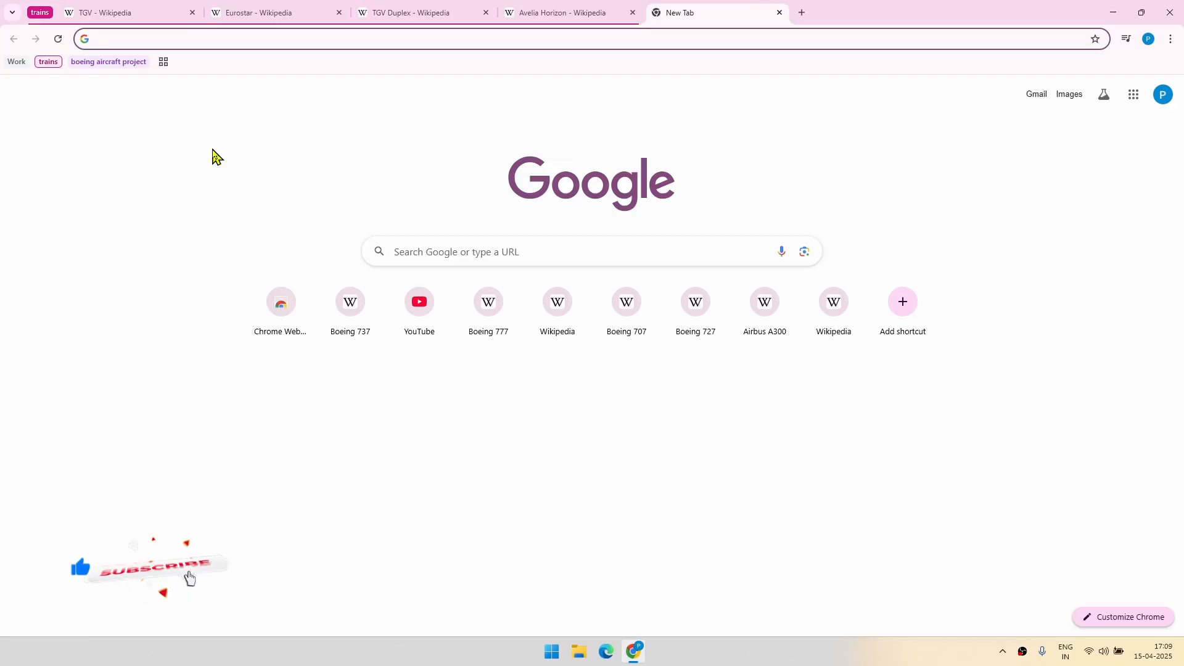